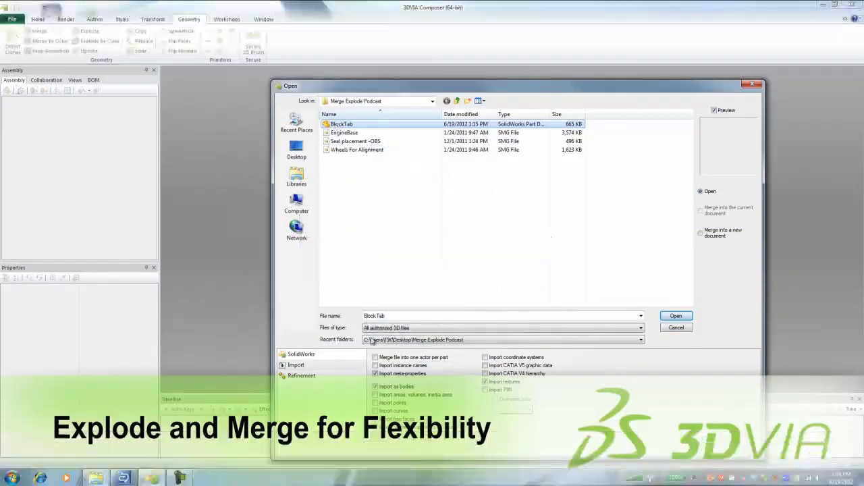
# - Open the BlockTab SolidWorks part with the option to merge the file into one actor per part enabled
pyautogui.click(374, 357)
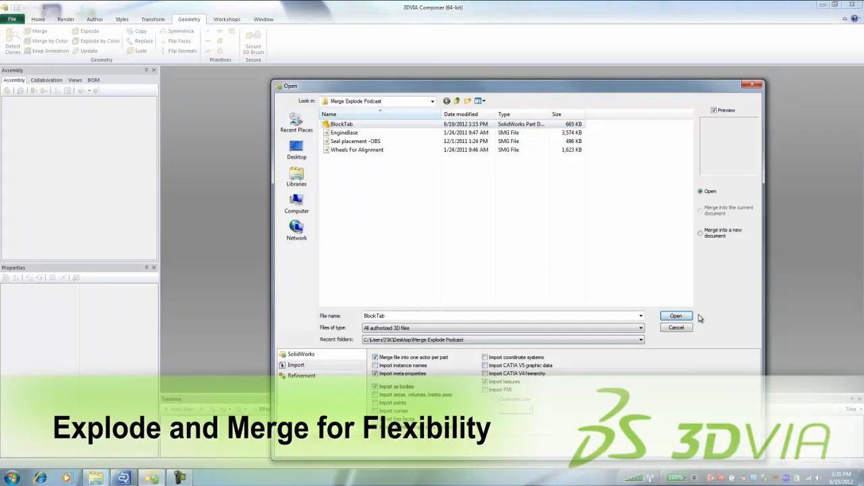
pyautogui.click(676, 316)
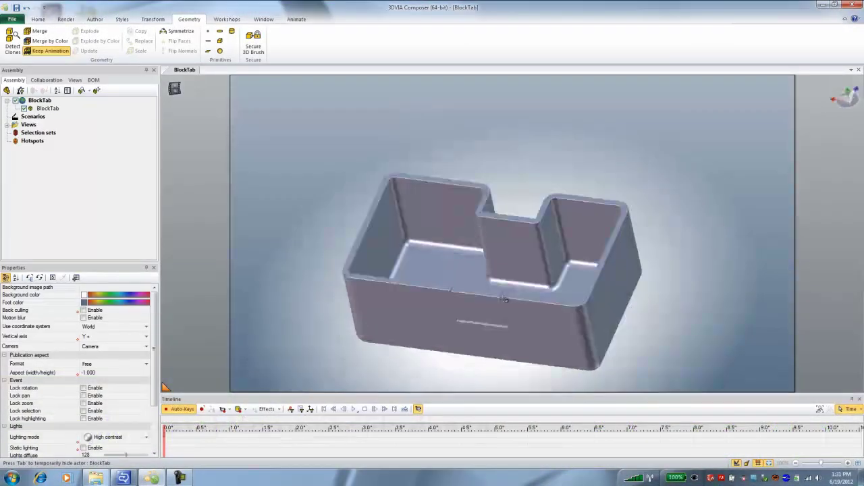
# - Make a geometry copy of the BlockTab actor
pyautogui.click(50, 110)
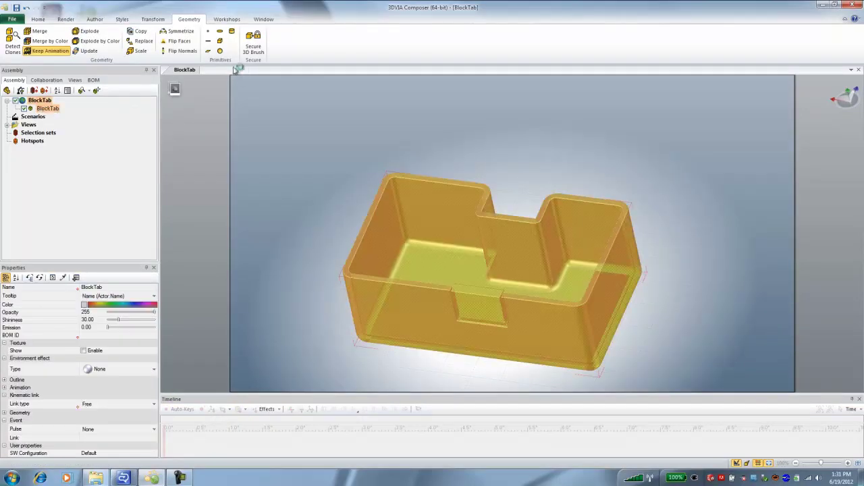
pyautogui.click(141, 31)
pyautogui.click(132, 250)
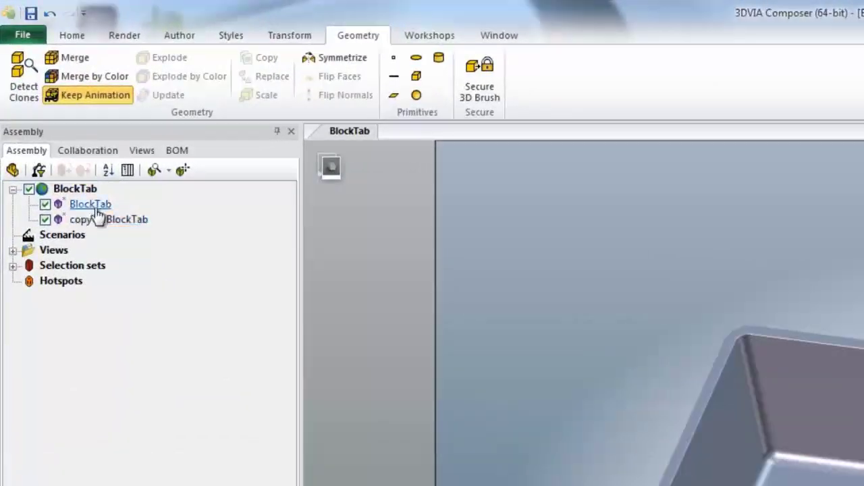
# - Hide the original BlockTab and explode the geometry of its copy into separate faces
pyautogui.click(46, 204)
pyautogui.click(113, 220)
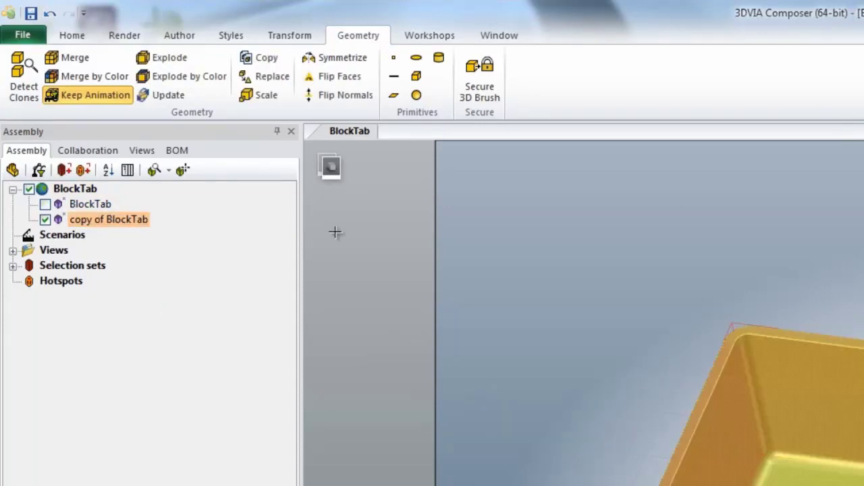
pyautogui.click(177, 58)
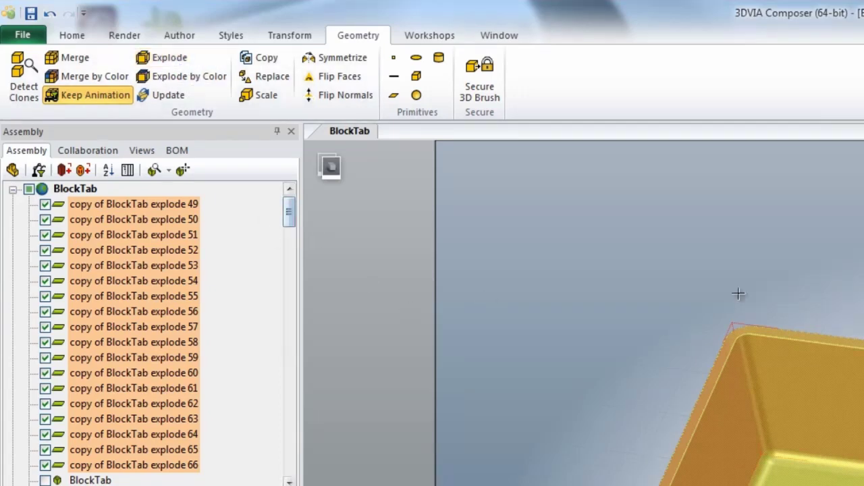
pyautogui.moveTo(691, 345)
pyautogui.mouseDown(button='right')
pyautogui.moveTo(684, 335)
pyautogui.moveTo(695, 351)
pyautogui.mouseUp(button='right')
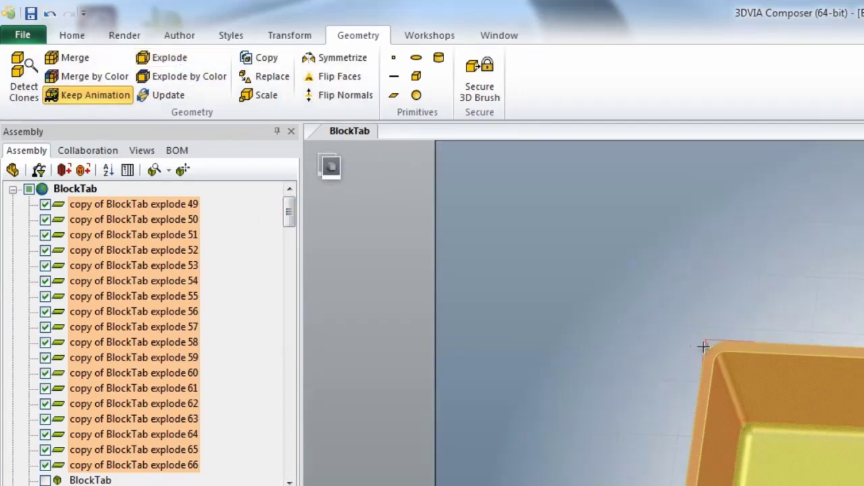
pyautogui.moveTo(721, 269); pyautogui.dragTo(718, 274, button='right')
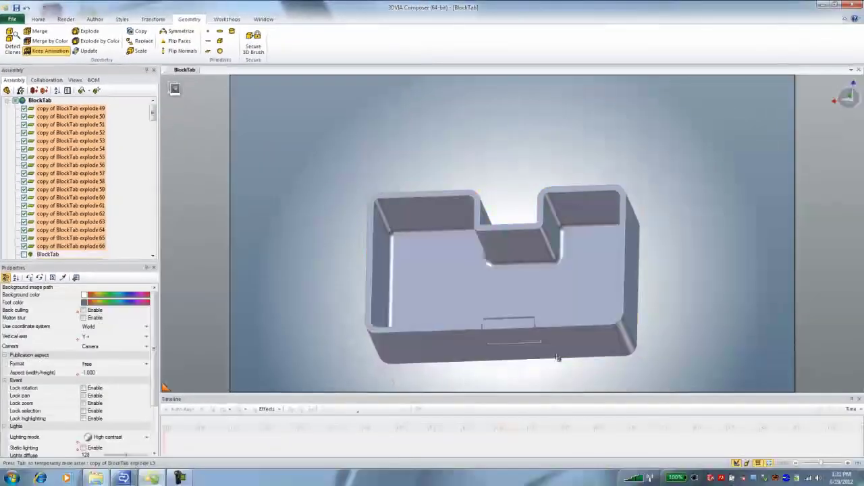
pyautogui.press('Escape')
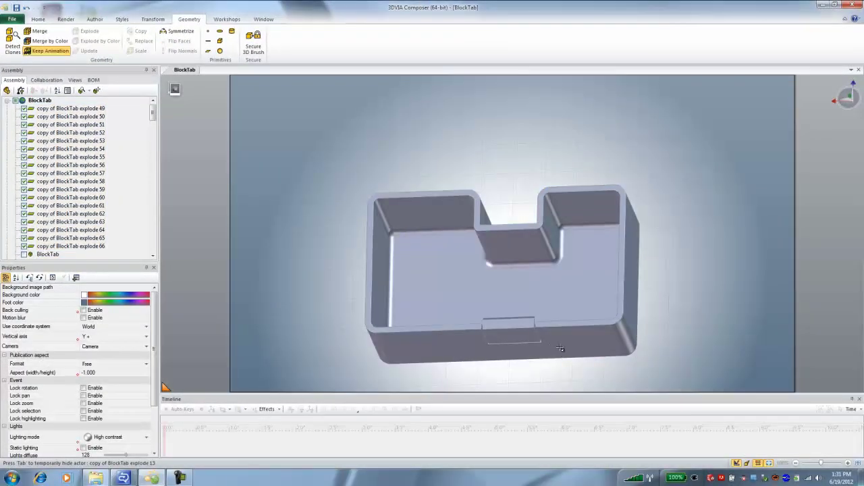
# - Select the exploded faces around the tab in the front wall and show only them, hiding all others
pyautogui.click(467, 310)
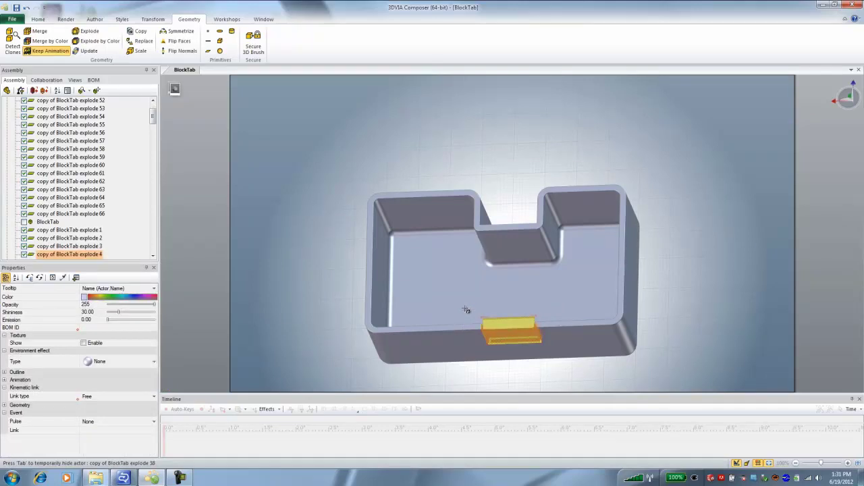
pyautogui.scroll(5, 147, 61)
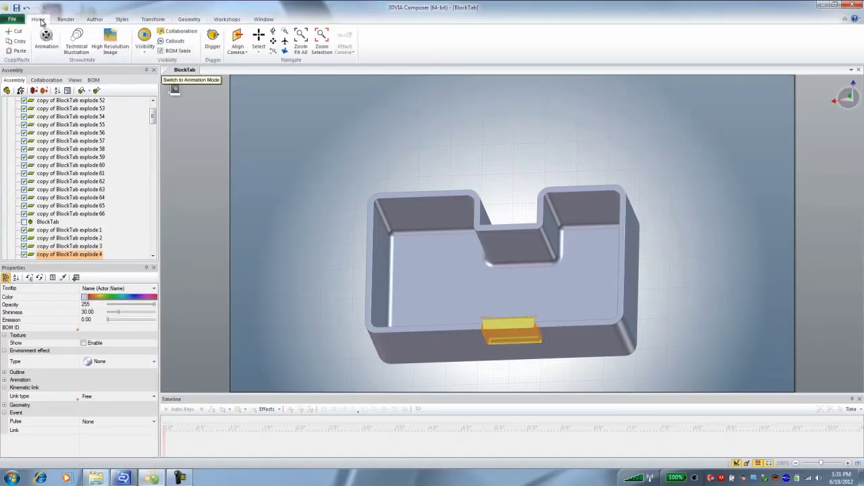
pyautogui.click(145, 46)
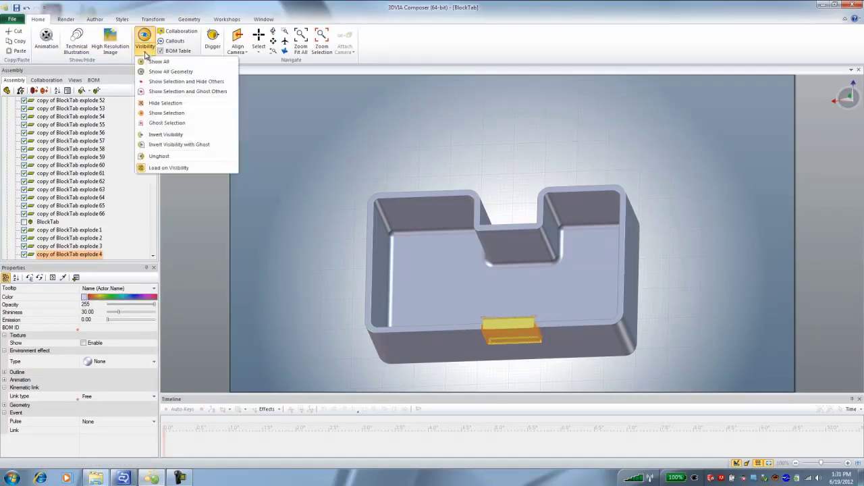
pyautogui.click(195, 88)
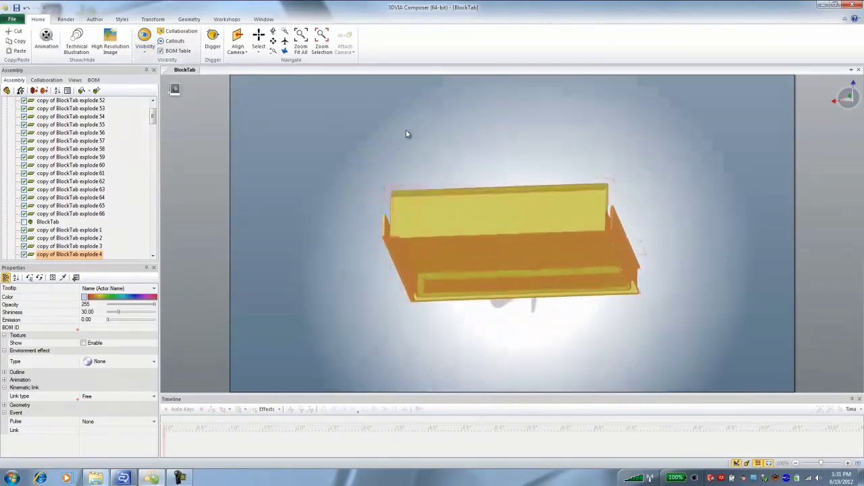
# - Viewing the tab squarely from the front, hide the leftover surfaces along its two sides and bottom edge
pyautogui.moveTo(365, 160); pyautogui.dragTo(365, 137, button='right')
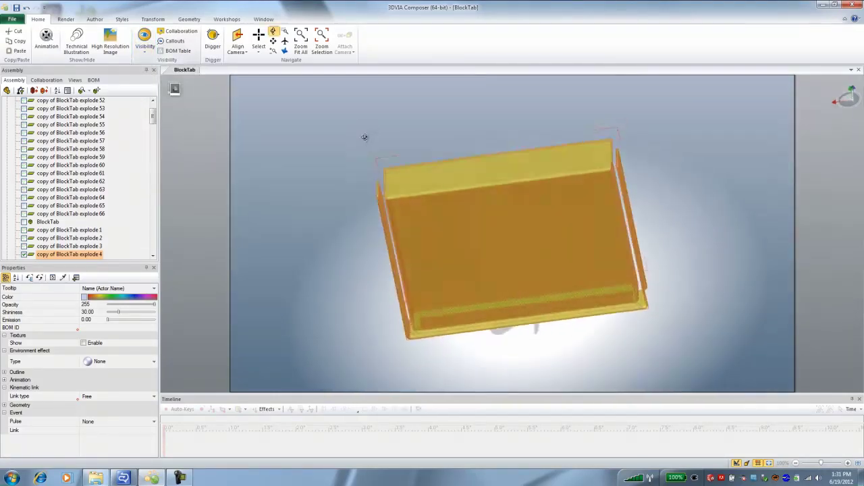
pyautogui.click(851, 96)
pyautogui.click(368, 130)
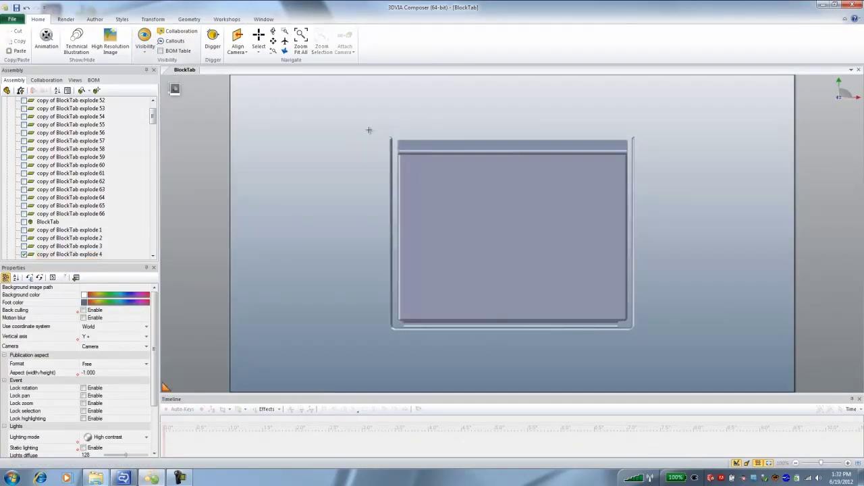
pyautogui.moveTo(400, 350); pyautogui.dragTo(395, 346)
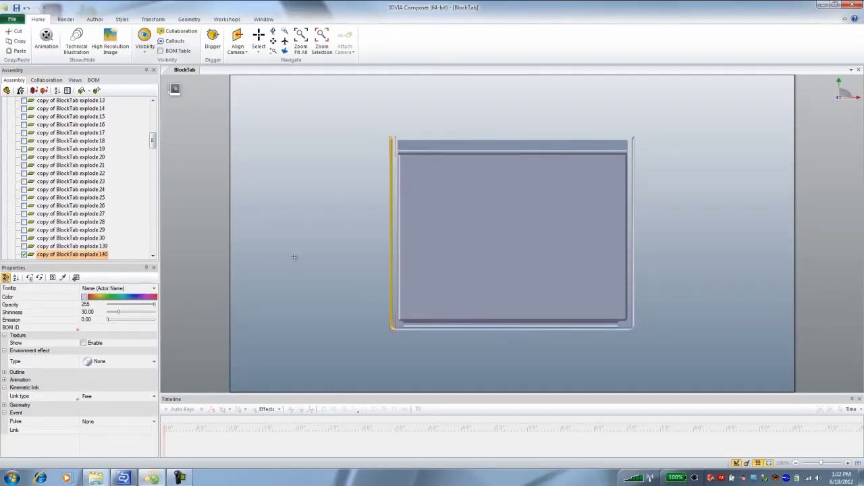
pyautogui.click(630, 136)
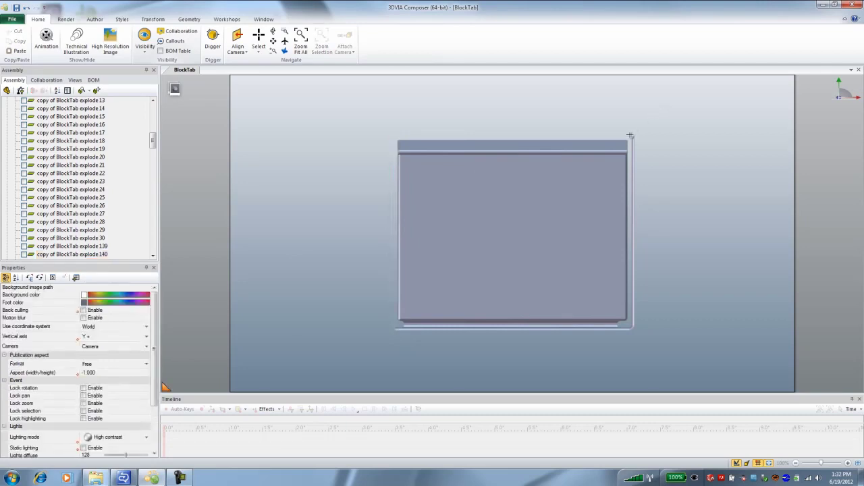
pyautogui.moveTo(638, 134); pyautogui.dragTo(678, 367)
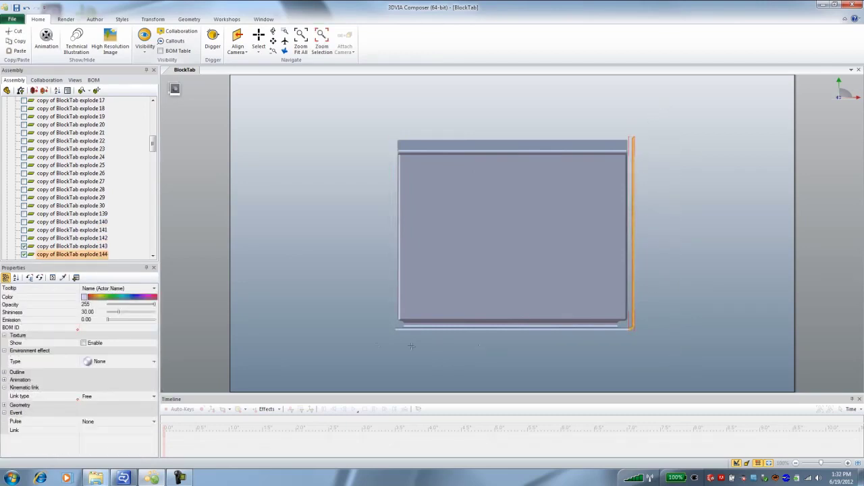
pyautogui.click(379, 343)
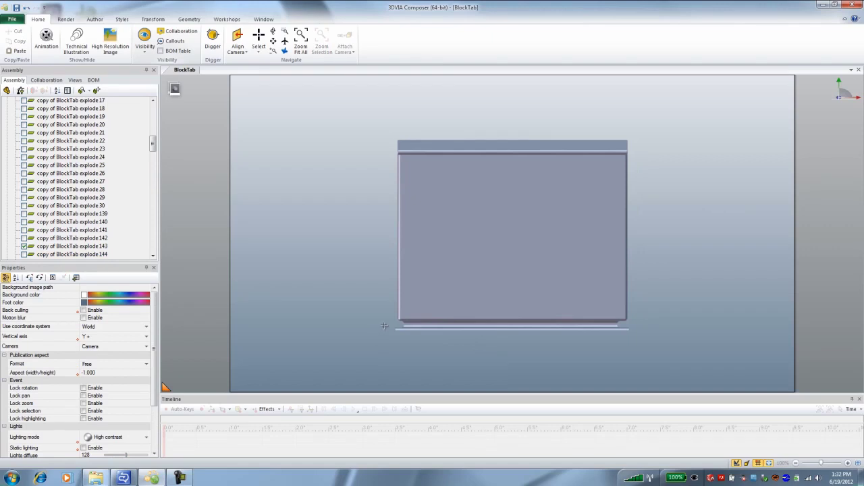
pyautogui.moveTo(760, 361); pyautogui.dragTo(756, 356)
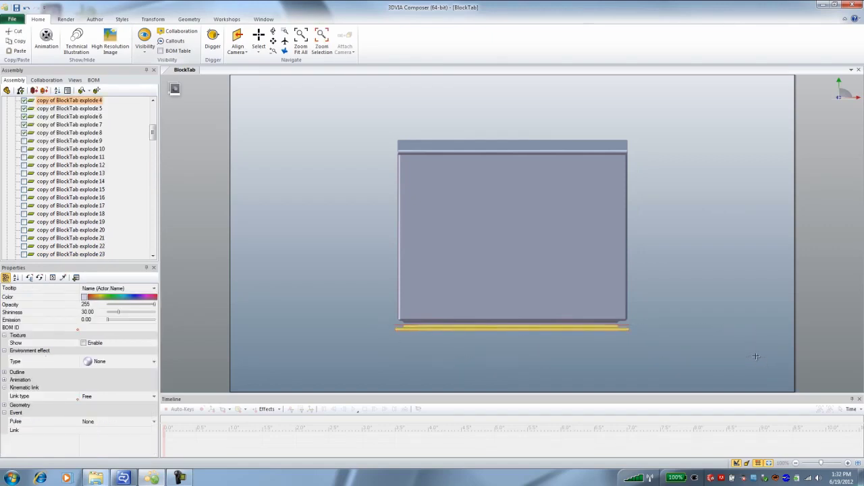
pyautogui.press('h')
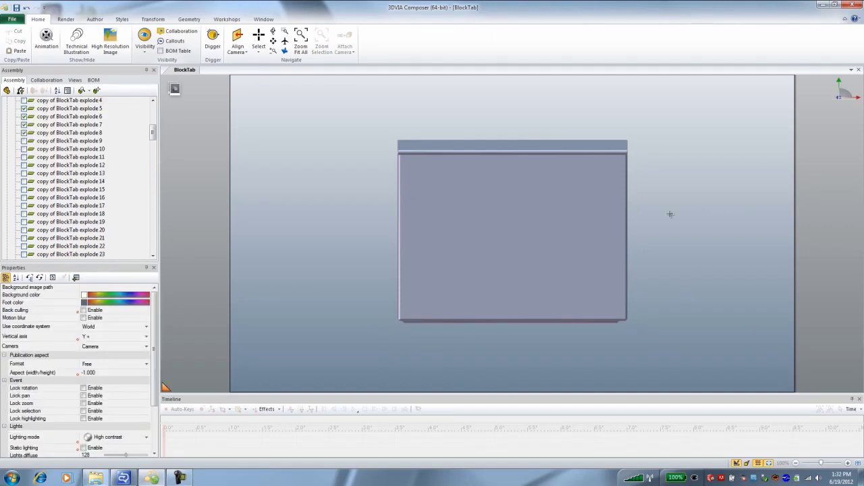
# - Select all remaining visible tab faces and merge them into a single object
pyautogui.moveTo(671, 214); pyautogui.dragTo(582, 206)
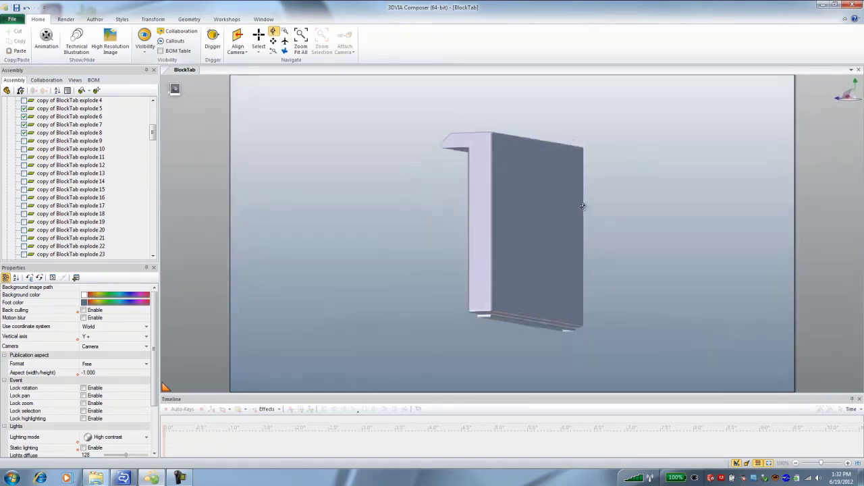
pyautogui.moveTo(583, 206)
pyautogui.mouseDown(button='right')
pyautogui.moveTo(592, 221)
pyautogui.moveTo(587, 196)
pyautogui.mouseUp(button='right')
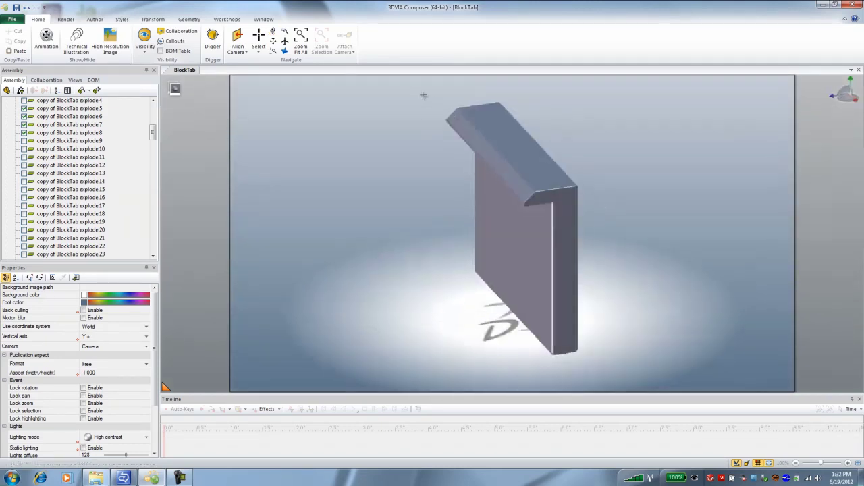
pyautogui.click(530, 184)
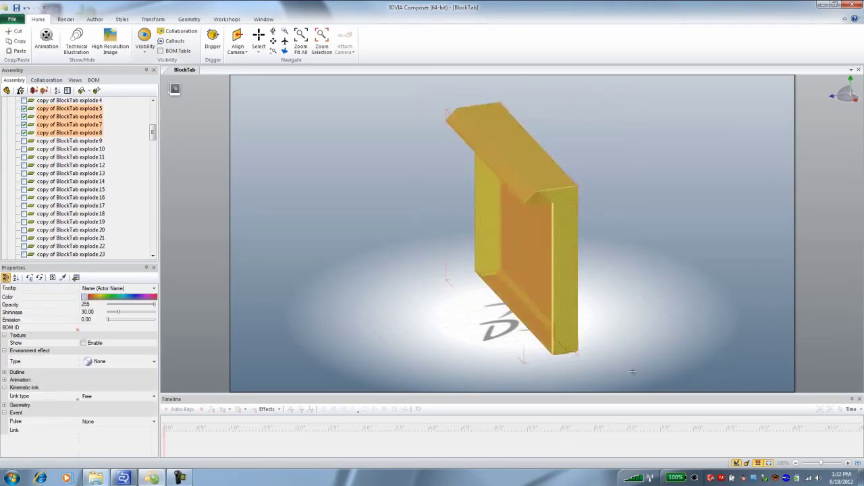
pyautogui.click(189, 19)
pyautogui.click(39, 31)
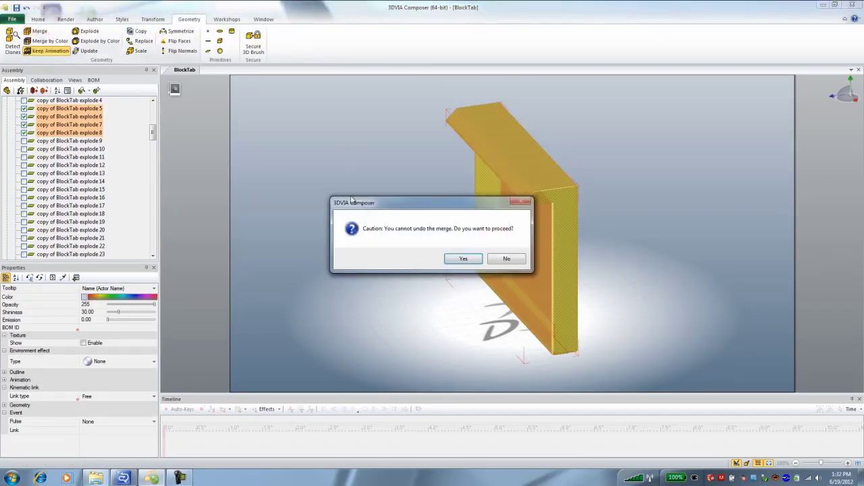
pyautogui.click(458, 260)
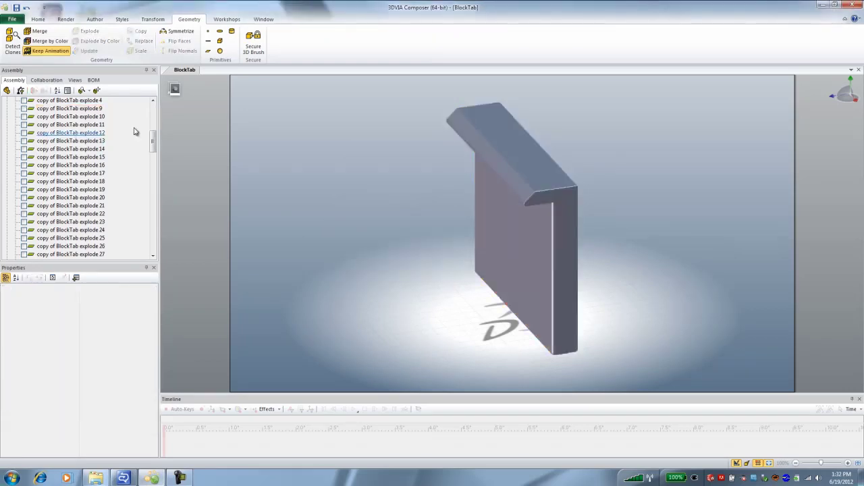
# - Show all exploded faces of the copy again, keeping the original BlockTab and the merged tab hidden
pyautogui.moveTo(152, 134)
pyautogui.mouseDown()
pyautogui.moveTo(143, 225)
pyautogui.moveTo(151, 140)
pyautogui.mouseUp()
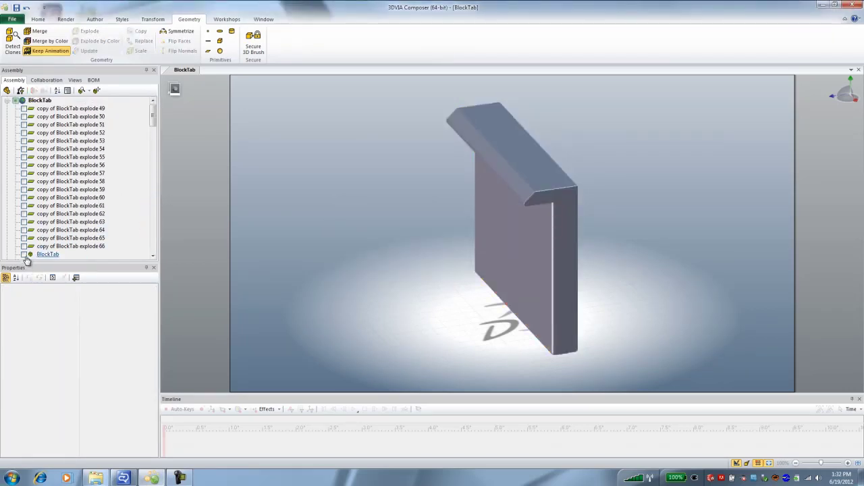
pyautogui.click(24, 256)
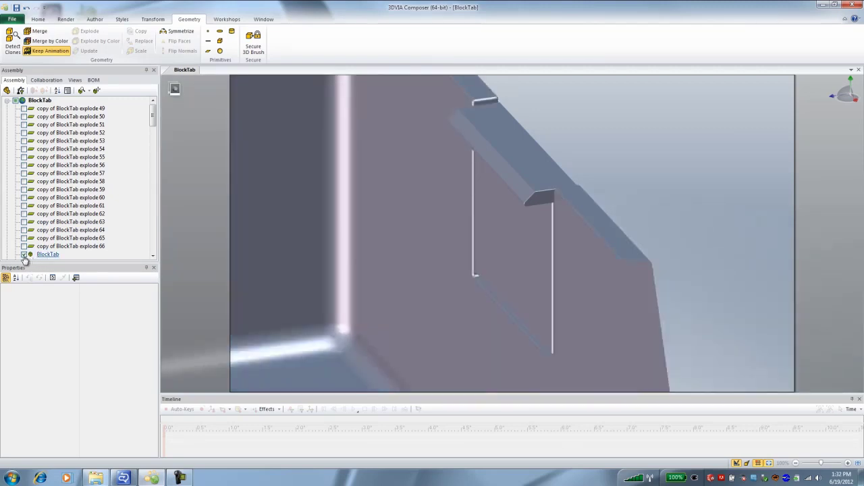
pyautogui.click(24, 255)
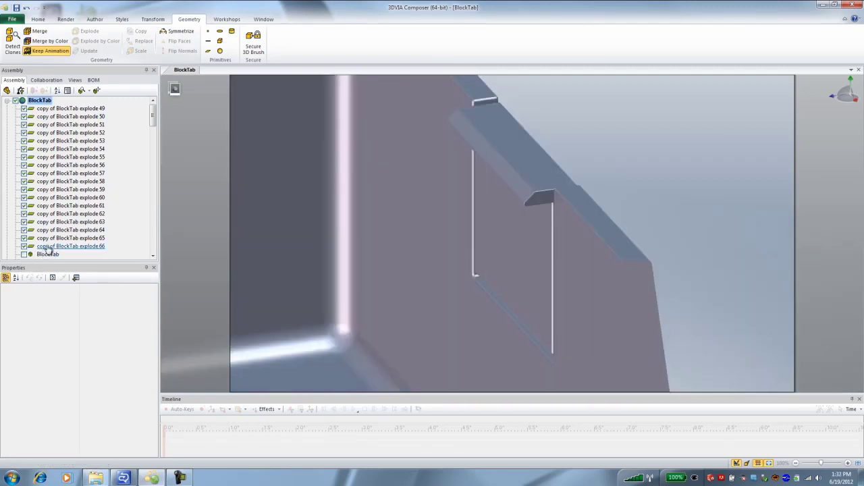
pyautogui.moveTo(151, 121); pyautogui.dragTo(152, 211)
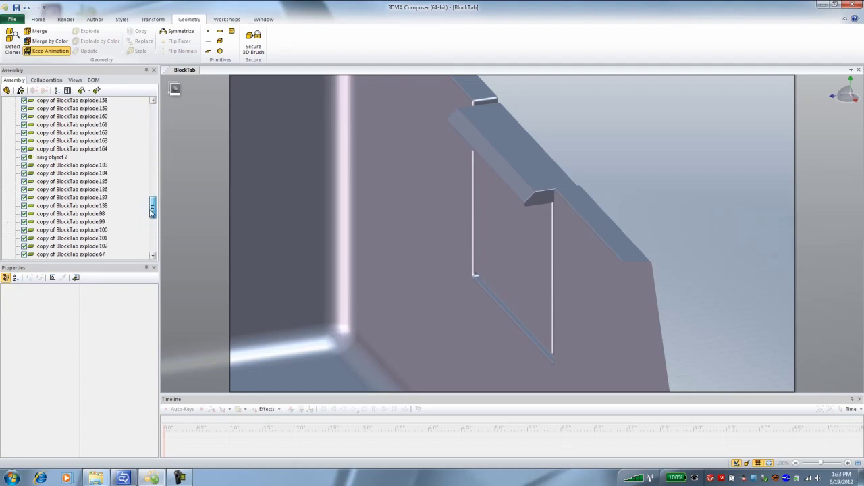
pyautogui.click(24, 157)
# - Select all visible faces of the block body and merge them into a single object
pyautogui.scroll(-5, 534, 183)
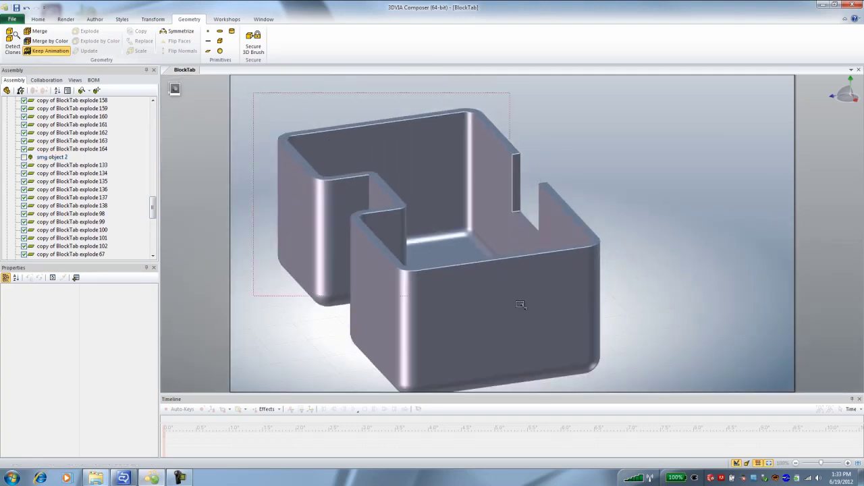
pyautogui.hotkey('ctrl', 'a')
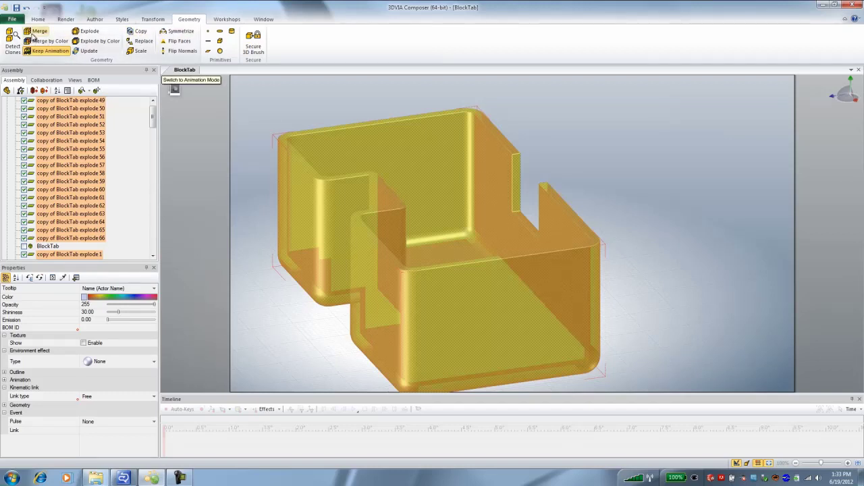
pyautogui.click(33, 34)
pyautogui.click(468, 262)
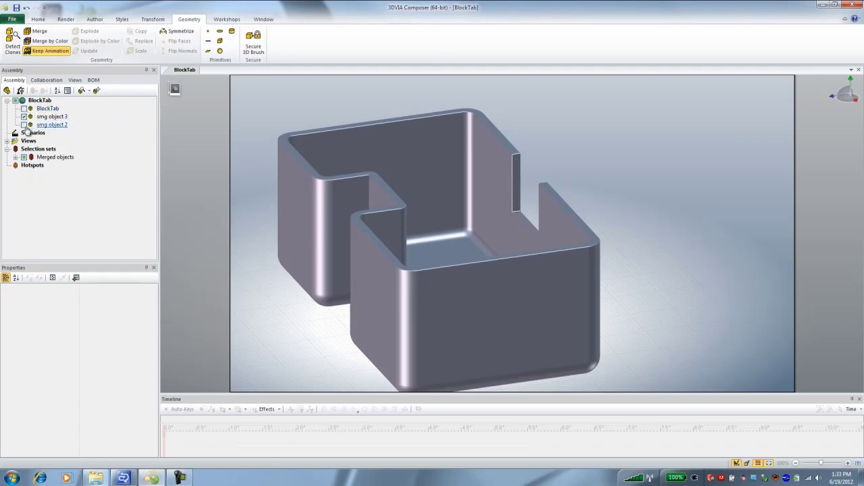
# - Toggle the visibility of the merged block and the merged tab, and hide the original BlockTab
pyautogui.click(25, 116)
pyautogui.click(24, 124)
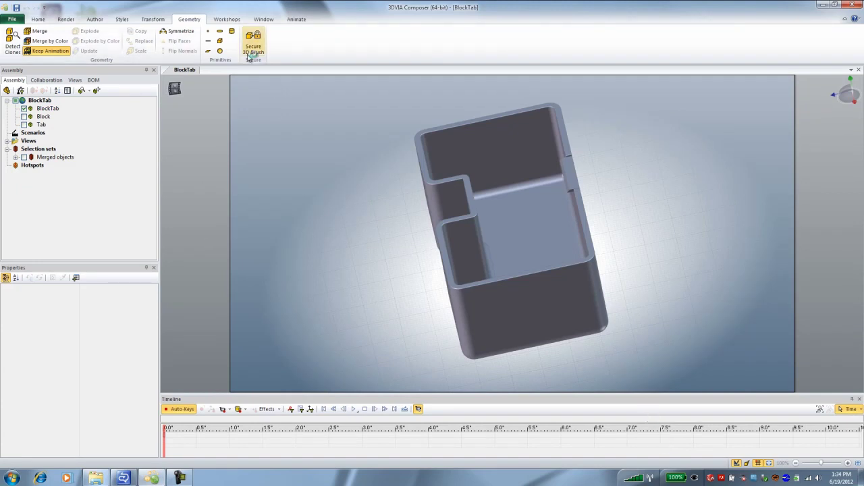
pyautogui.click(24, 109)
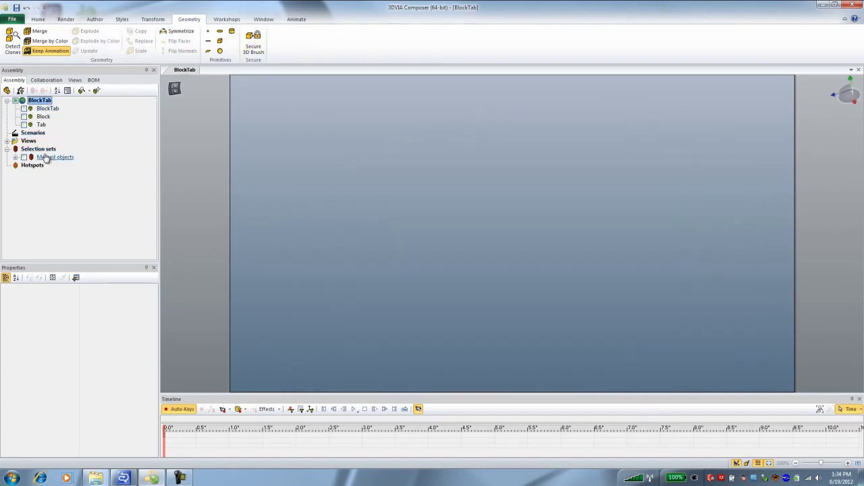
# - Show the separate Block and Tab objects together in the viewport
pyautogui.click(25, 117)
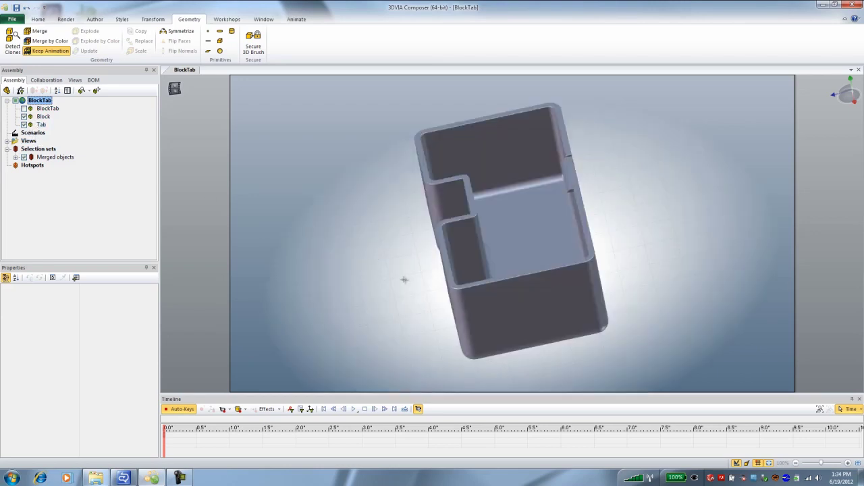
pyautogui.moveTo(403, 280); pyautogui.dragTo(377, 254)
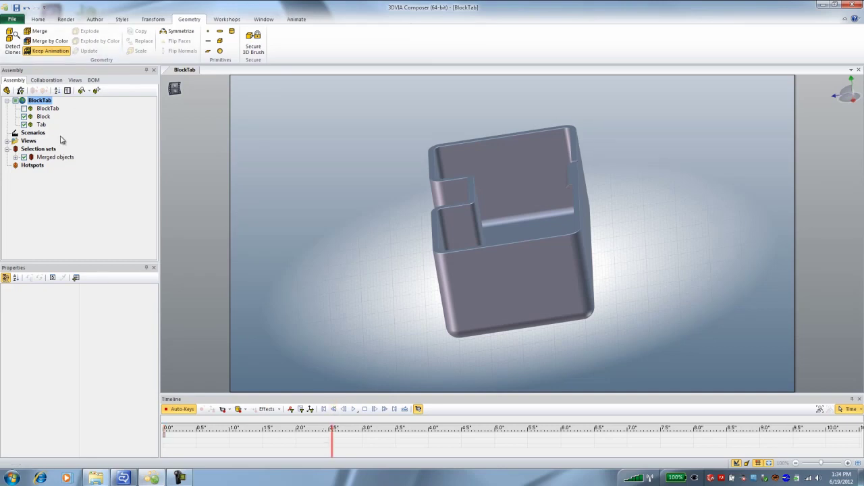
# - Rotate the Tab inward into the block at 2.5 s, using the tab's lower edge as the rotation axis
pyautogui.click(42, 125)
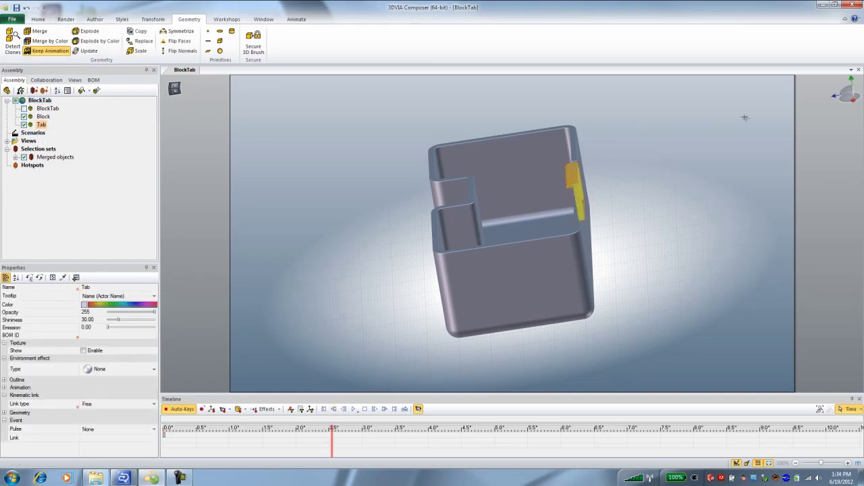
pyautogui.click(849, 92)
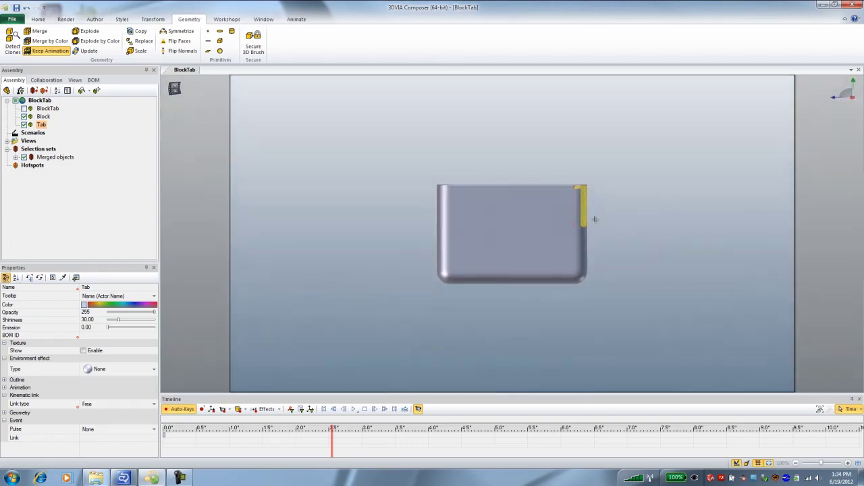
pyautogui.scroll(5, 592, 219)
pyautogui.moveTo(607, 234); pyautogui.dragTo(594, 243, button='right')
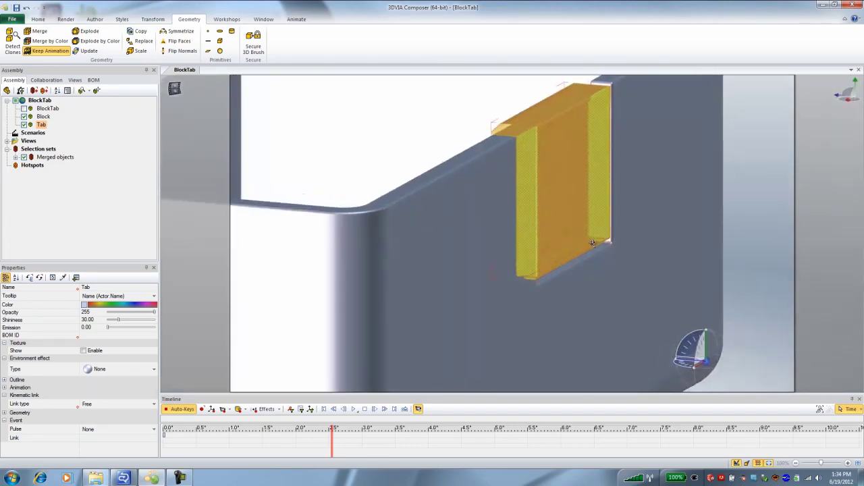
pyautogui.keyDown('alt'); pyautogui.click(545, 276); pyautogui.keyUp('alt')
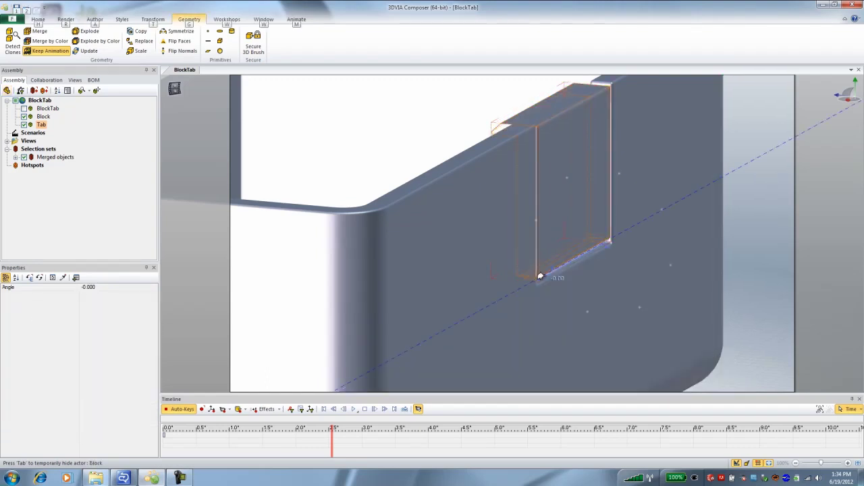
pyautogui.moveTo(545, 272); pyautogui.dragTo(576, 274)
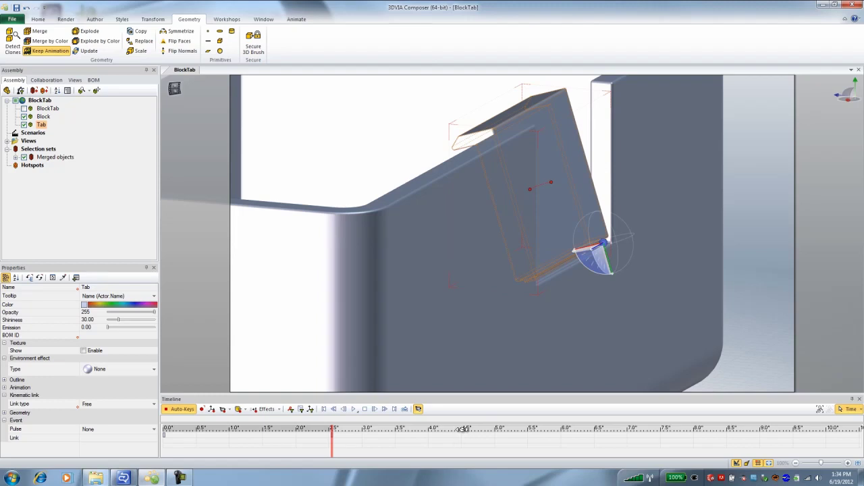
# - Return the Tab to its neutral position at about 4.5 s in the animation
pyautogui.click(463, 430)
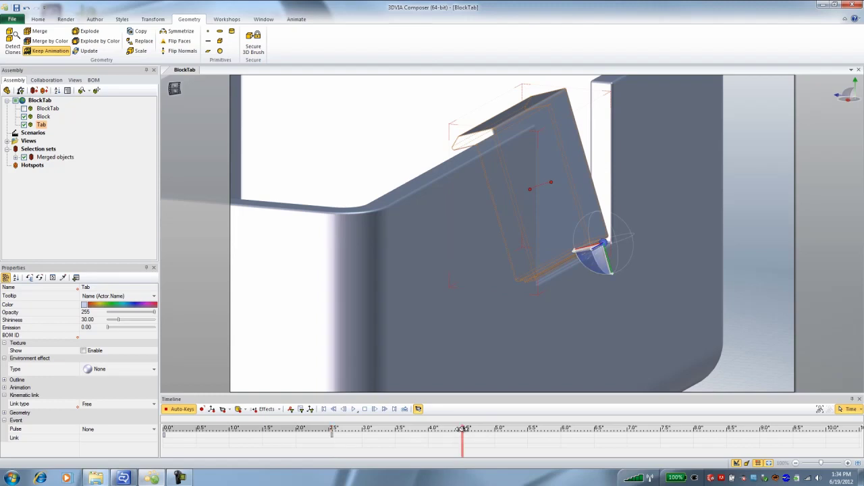
pyautogui.click(152, 21)
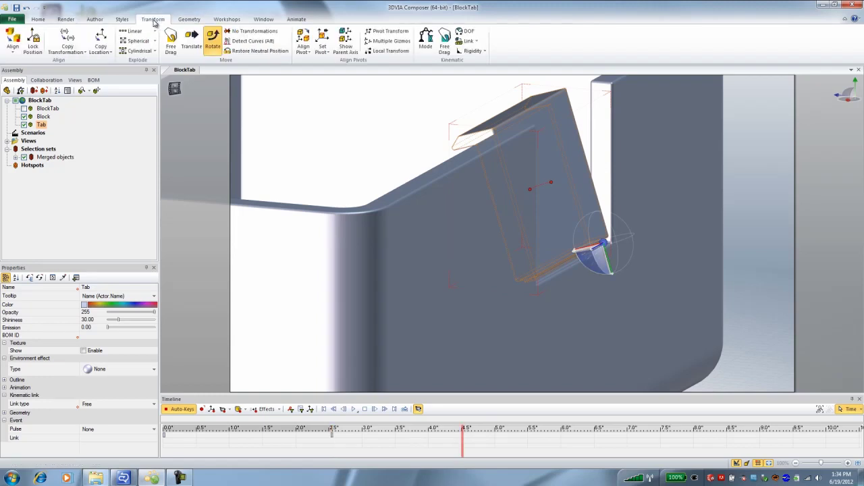
pyautogui.click(255, 51)
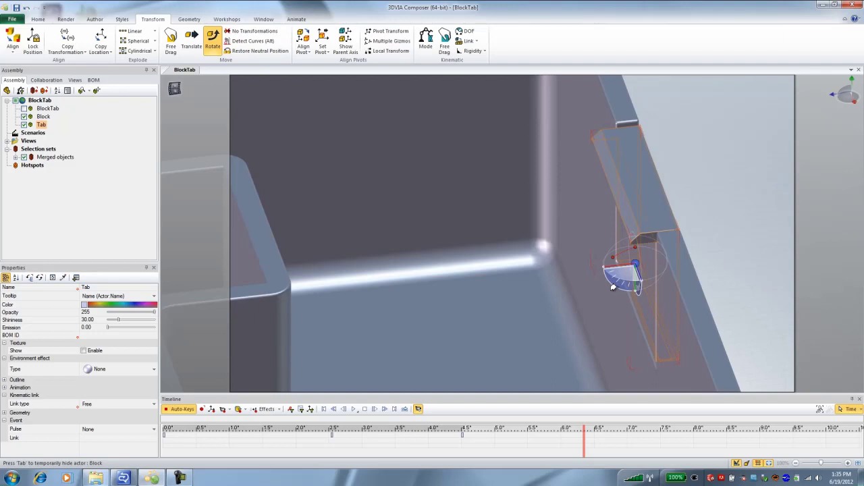
# - Rotate the Tab outward from the block wall at about 6.3 s in the animation
pyautogui.moveTo(613, 287); pyautogui.dragTo(609, 289)
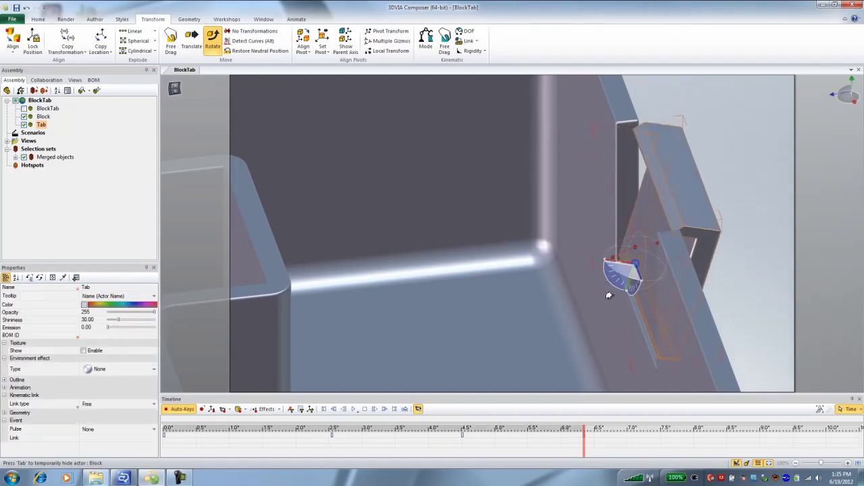
pyautogui.click(732, 313)
pyautogui.scroll(-5, 410, 321)
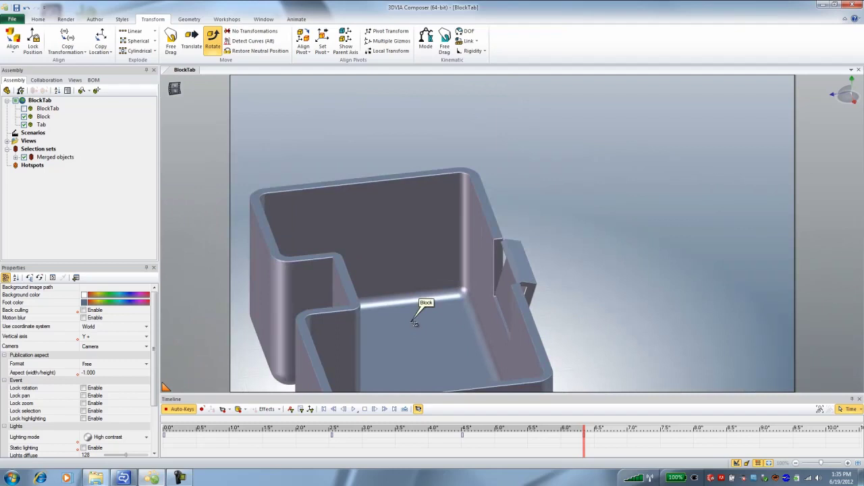
pyautogui.moveTo(414, 322); pyautogui.dragTo(461, 278, button='middle')
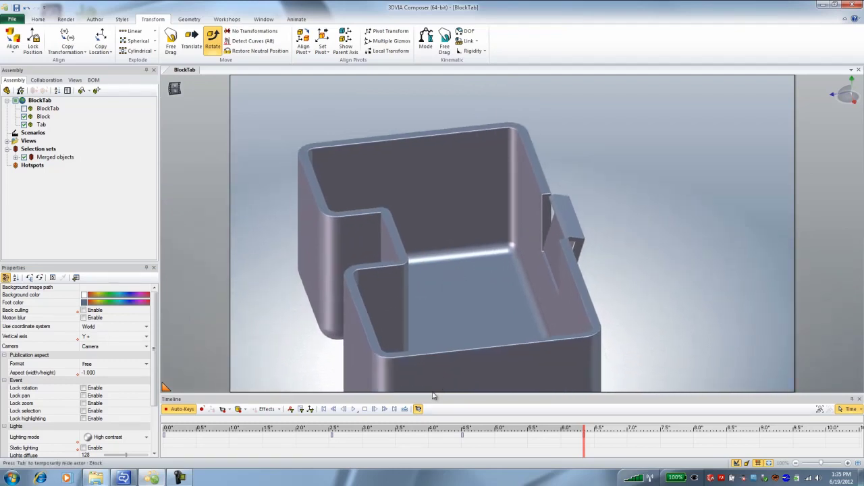
# - Add a Distance/Angle Between 2 Lines measurement from the Tab's outer top edge to the Block's outer top edge
pyautogui.moveTo(167, 428); pyautogui.dragTo(258, 412)
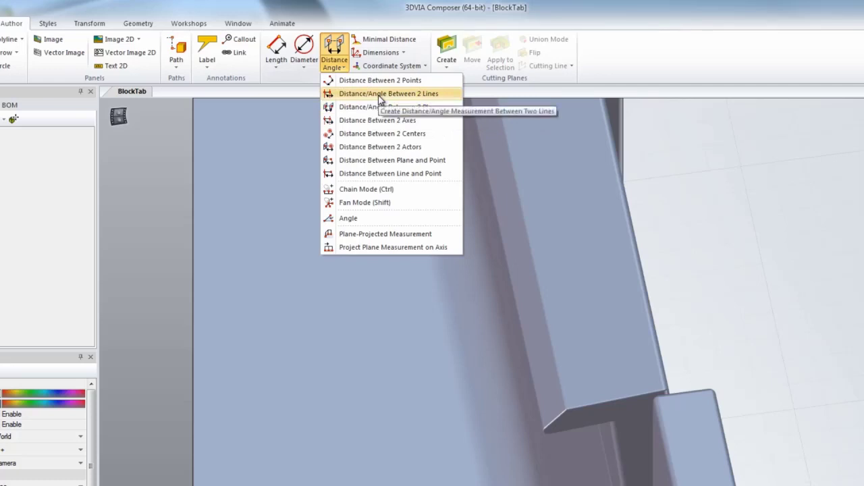
pyautogui.click(380, 95)
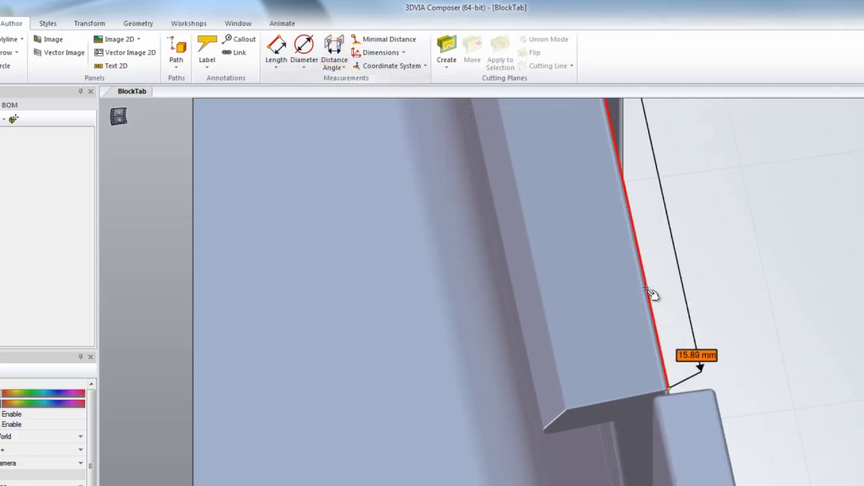
pyautogui.click(731, 437)
pyautogui.click(743, 358)
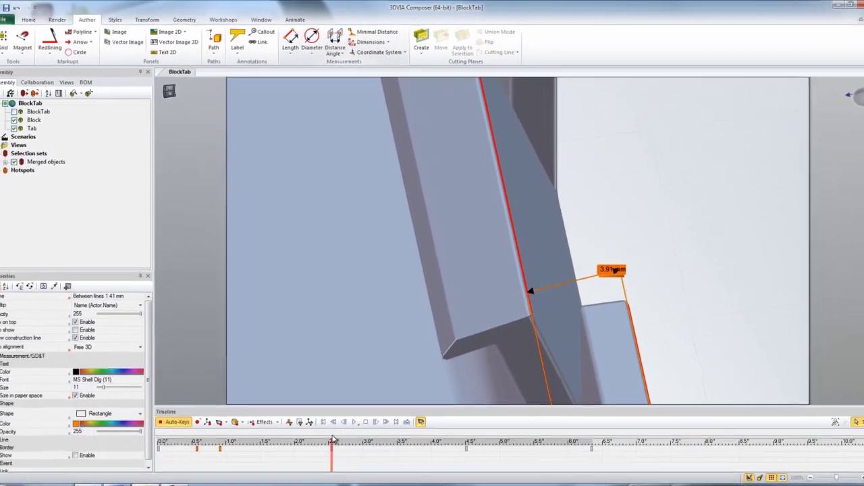
pyautogui.click(725, 252)
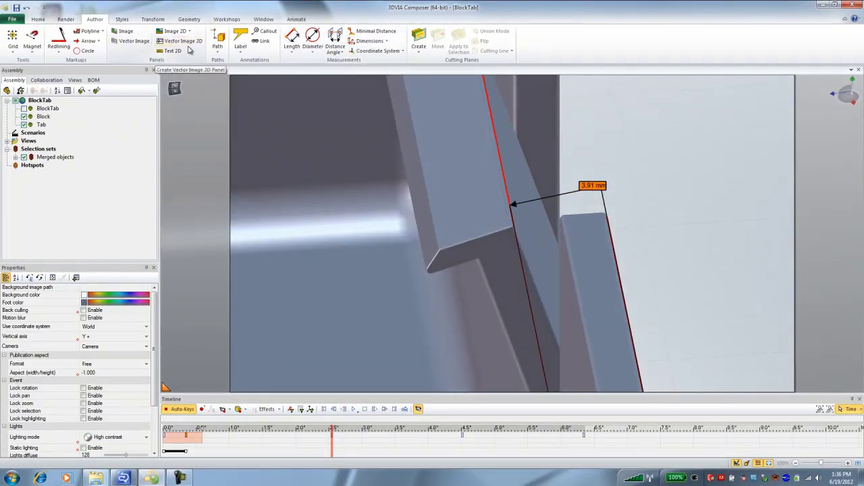
# - Place the w_warning.bmp image from the Image Library in the empty area beside the tab
pyautogui.click(228, 21)
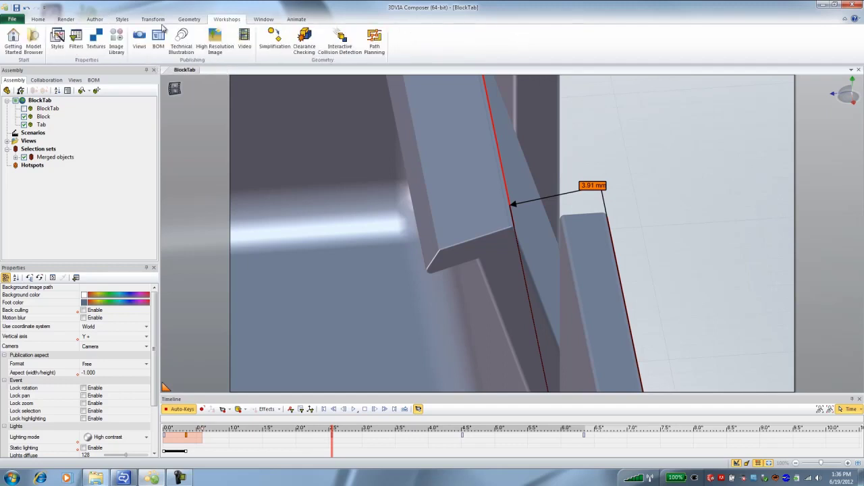
pyautogui.click(118, 42)
pyautogui.scroll(-10, 857, 385)
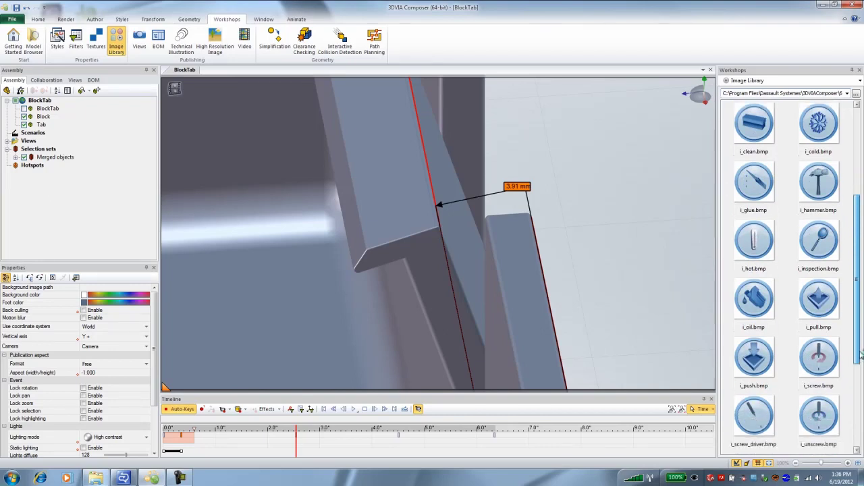
pyautogui.moveTo(856, 385); pyautogui.dragTo(850, 434)
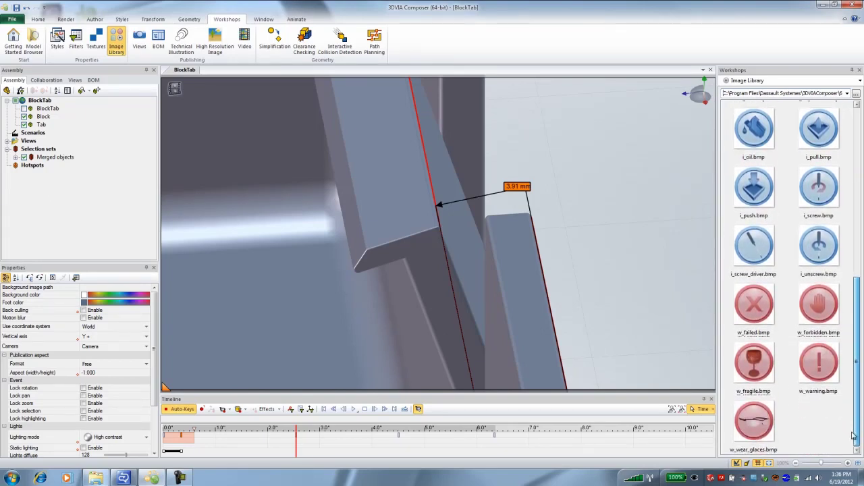
pyautogui.moveTo(823, 370); pyautogui.dragTo(586, 150)
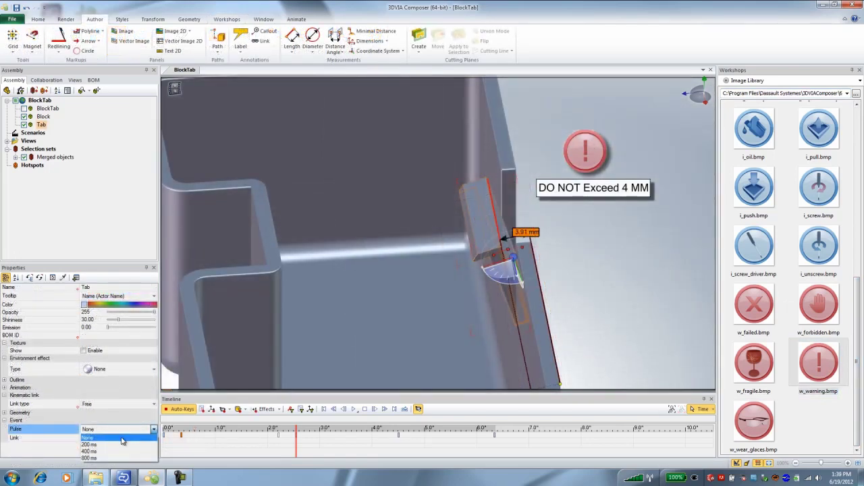
# - Set the Tab's event pulse to 200 ms and its link to play://[Current position]
pyautogui.click(123, 445)
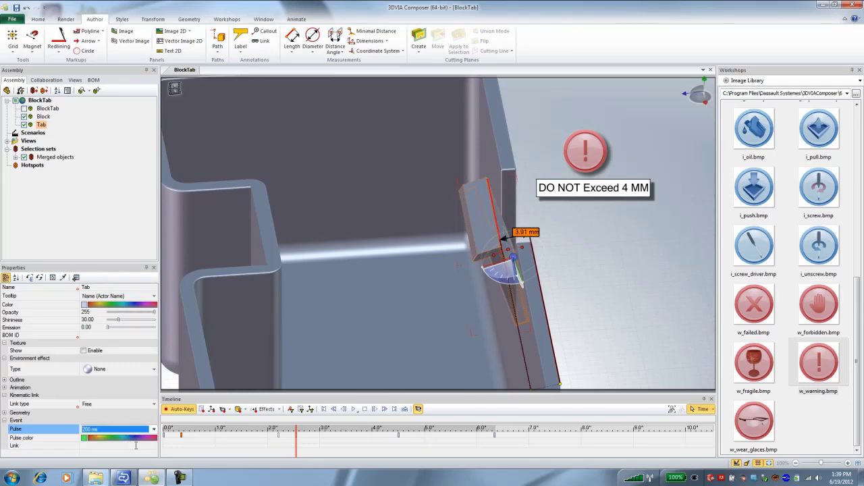
pyautogui.click(153, 446)
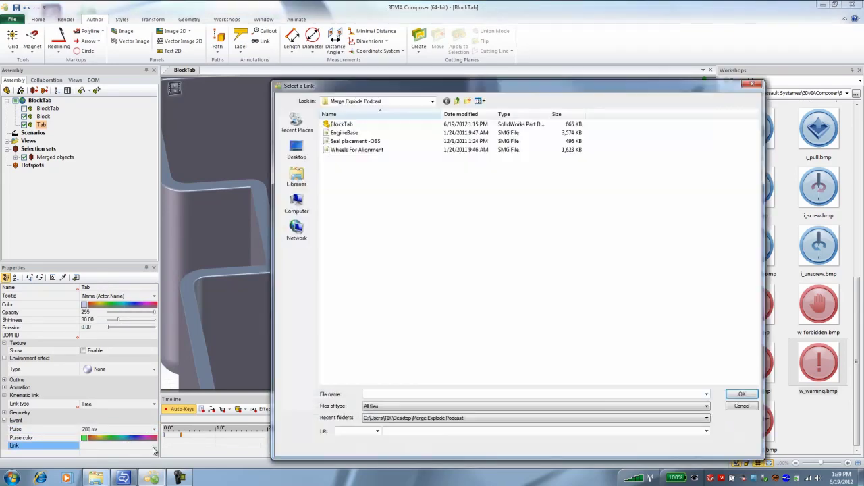
pyautogui.click(377, 431)
pyautogui.click(348, 417)
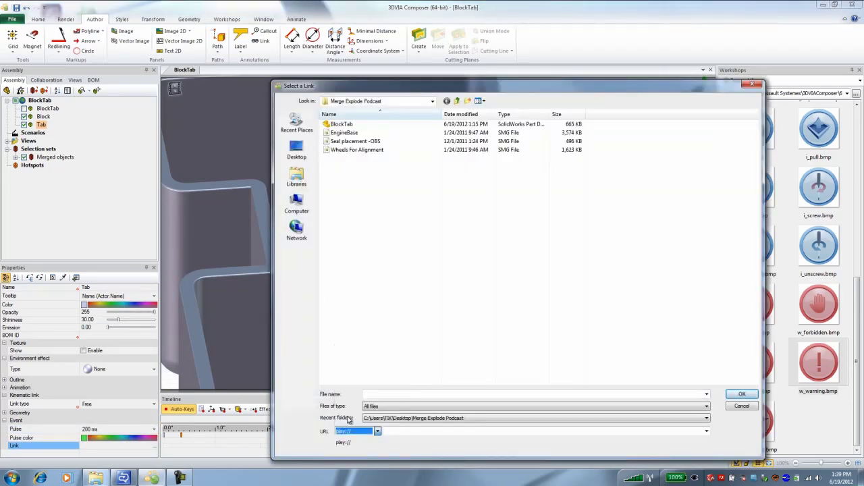
pyautogui.click(706, 432)
pyautogui.click(404, 439)
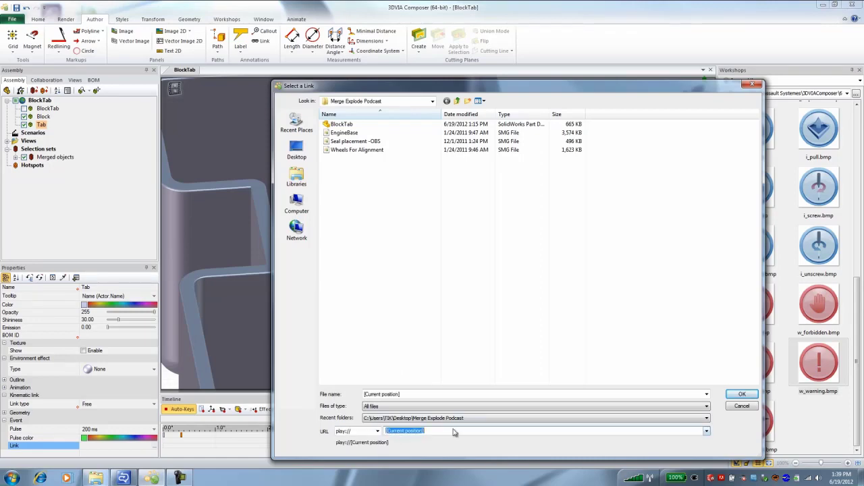
pyautogui.click(752, 397)
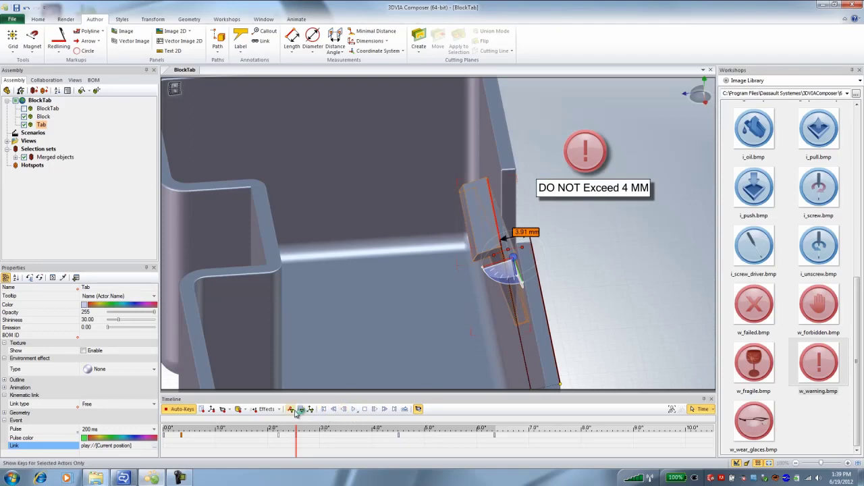
# - Rewind the animation to the start and play it to review the tab's movement
pyautogui.click(323, 410)
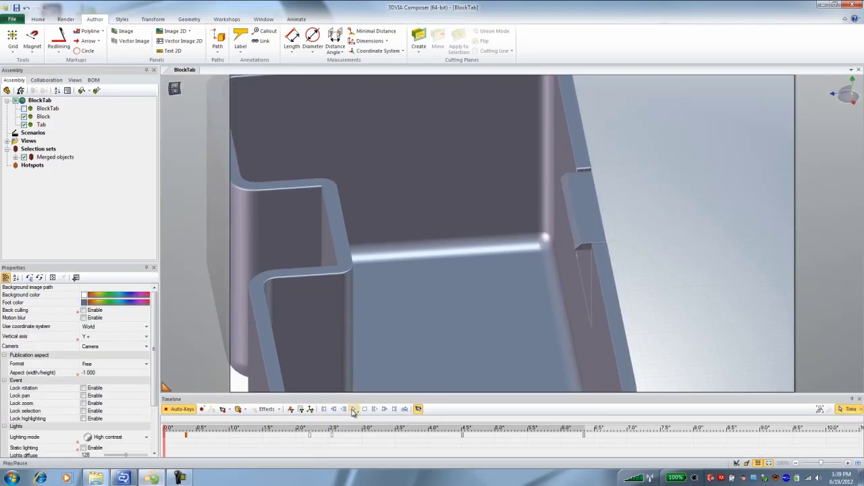
pyautogui.click(352, 410)
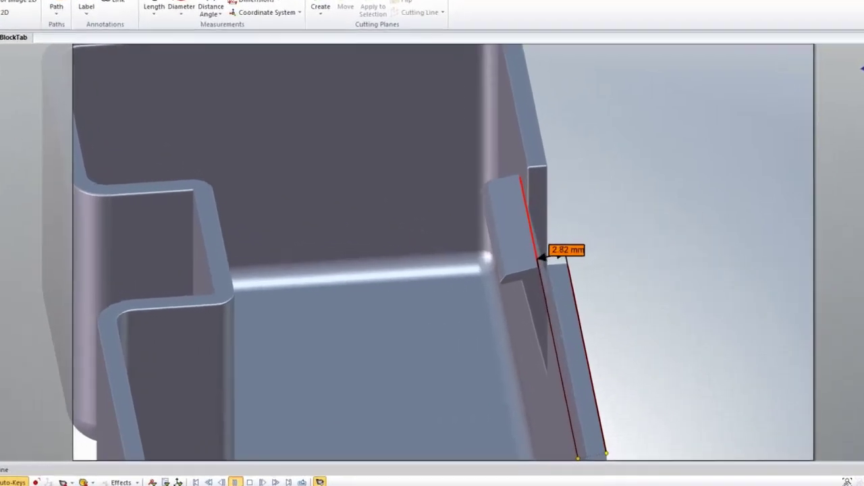